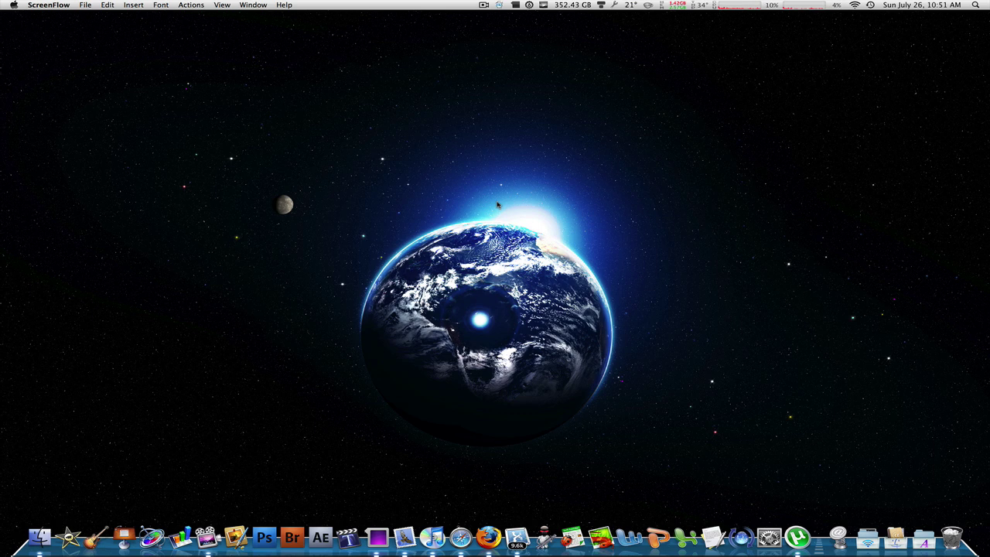
# Step: Launch JollysFastVNC from a Spotlight search for 'vnc'
pyautogui.press('super+space')
pyautogui.write('v')
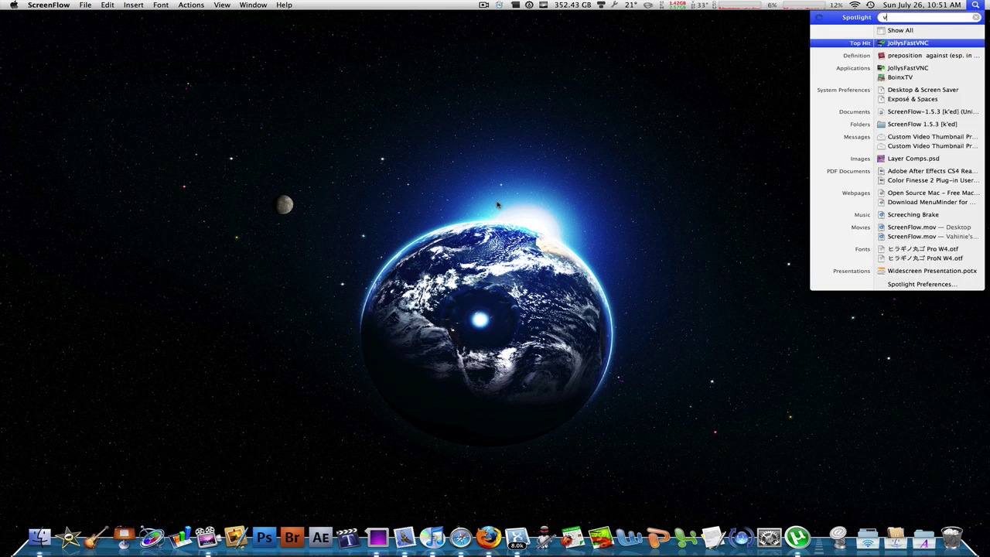
pyautogui.write('nc')
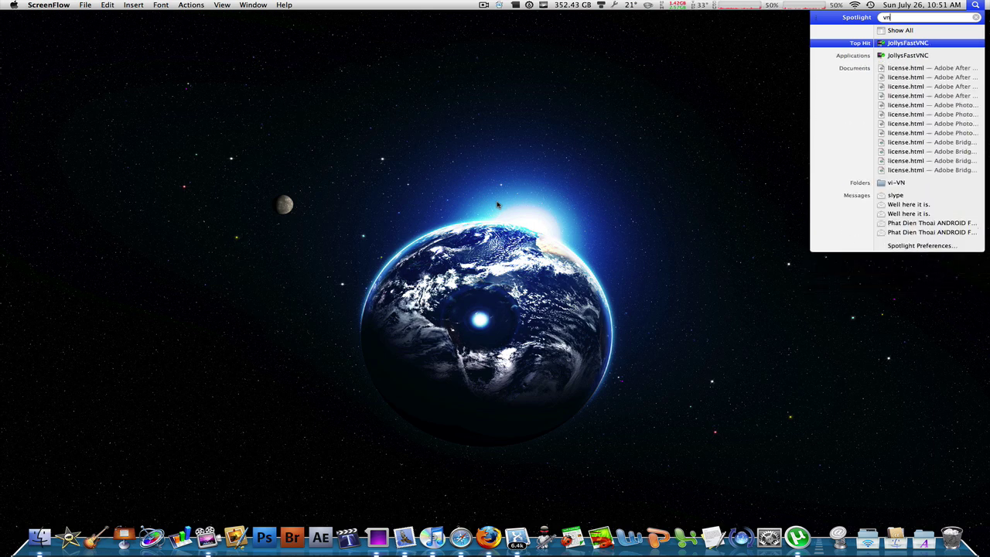
pyautogui.press('Return')
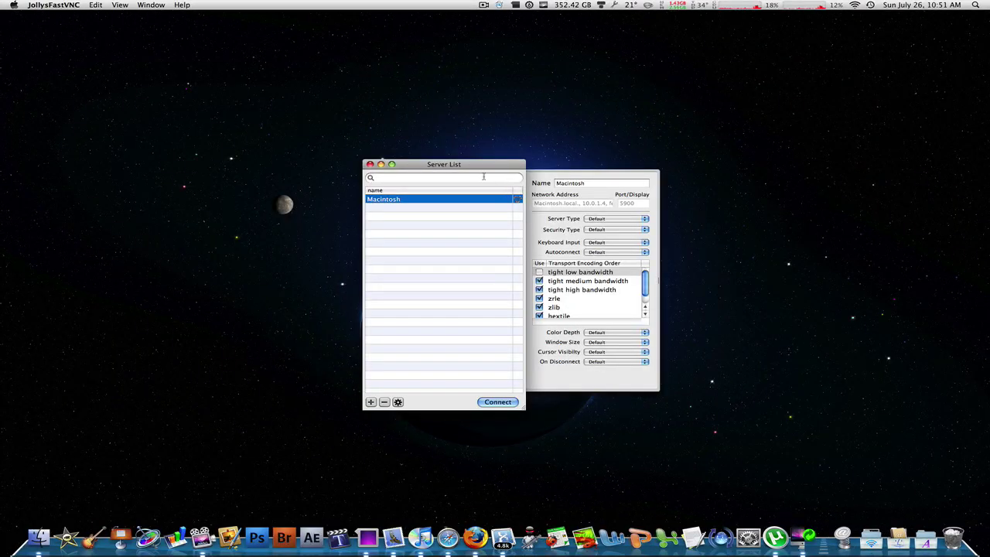
# Step: Move the Server List window up and slightly left on the desktop
pyautogui.moveTo(485, 167); pyautogui.dragTo(476, 126)
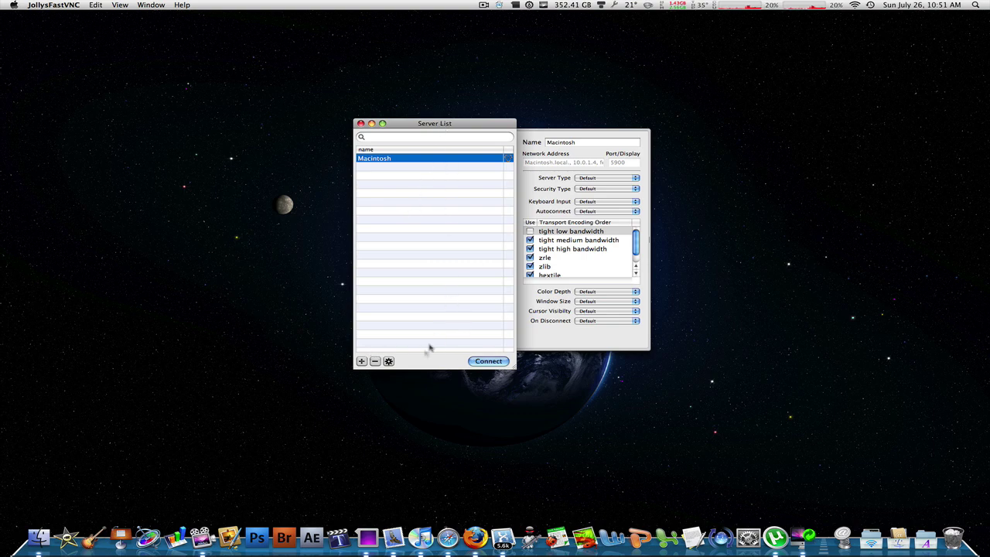
pyautogui.click(389, 361)
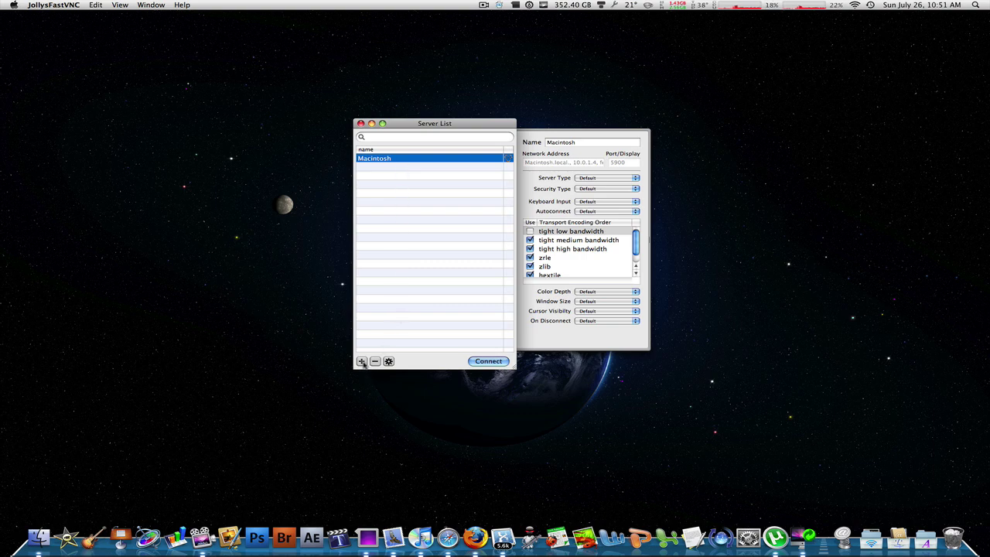
# Step: Add a 'new server' entry and select its name, network address and port fields
pyautogui.click(362, 361)
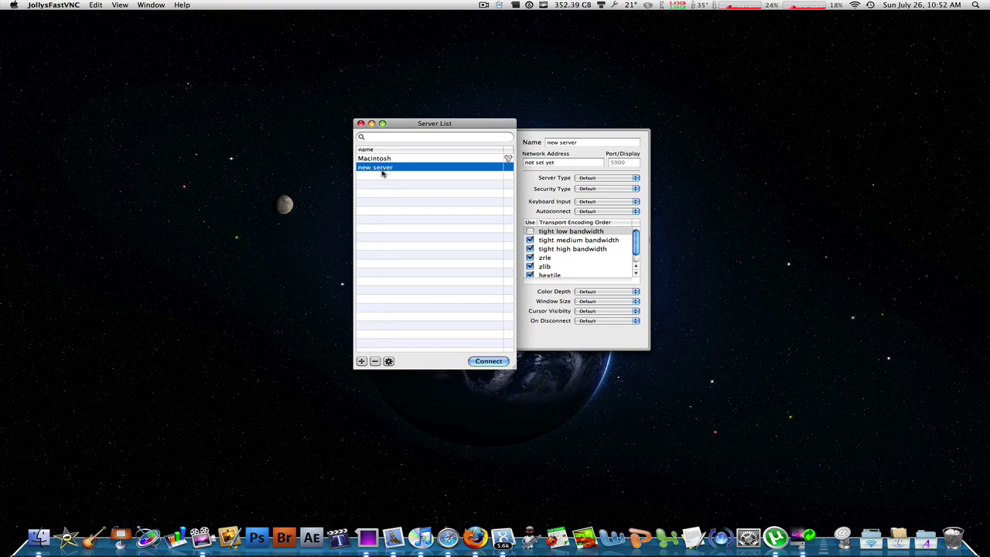
pyautogui.click(584, 142)
pyautogui.tripleClick(586, 142)
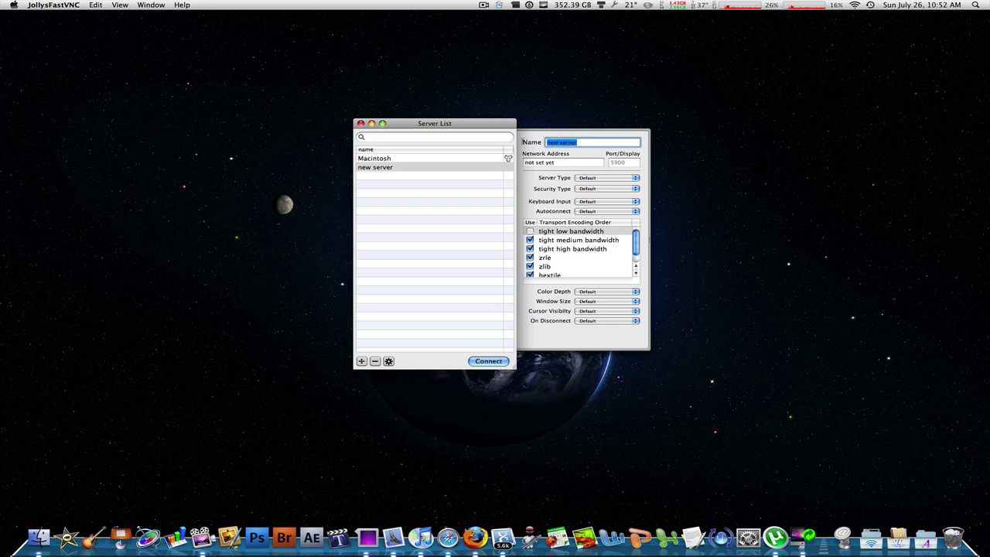
pyautogui.tripleClick(563, 162)
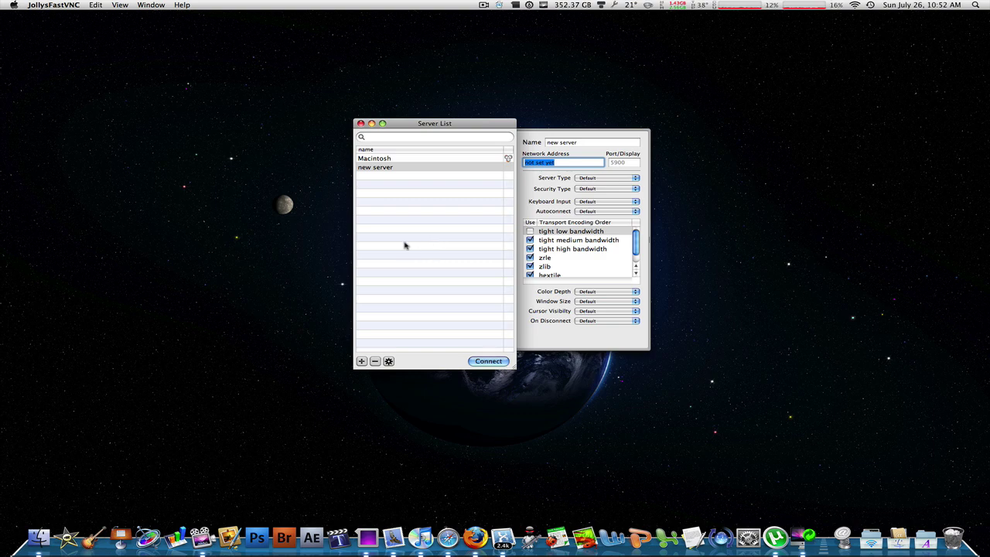
pyautogui.click(632, 162)
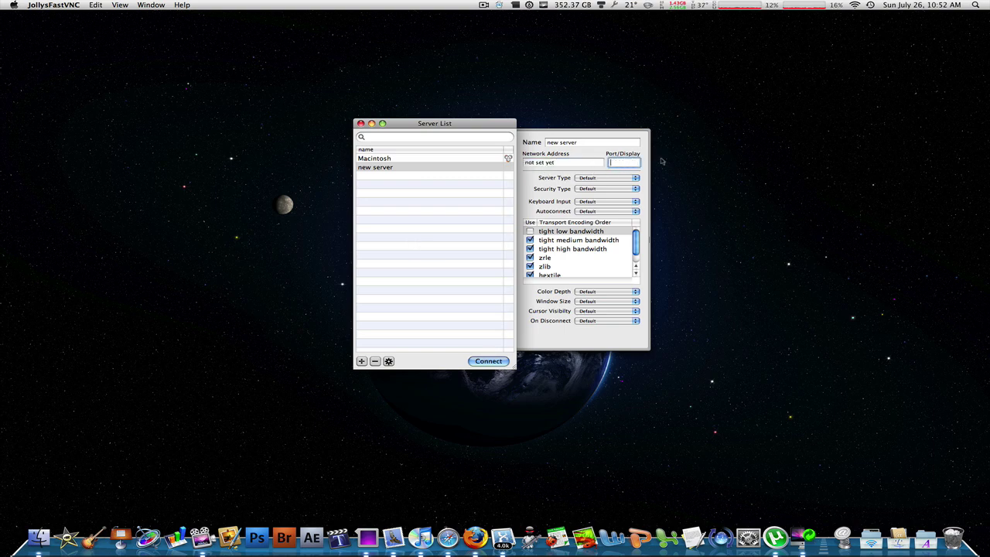
pyautogui.click(588, 166)
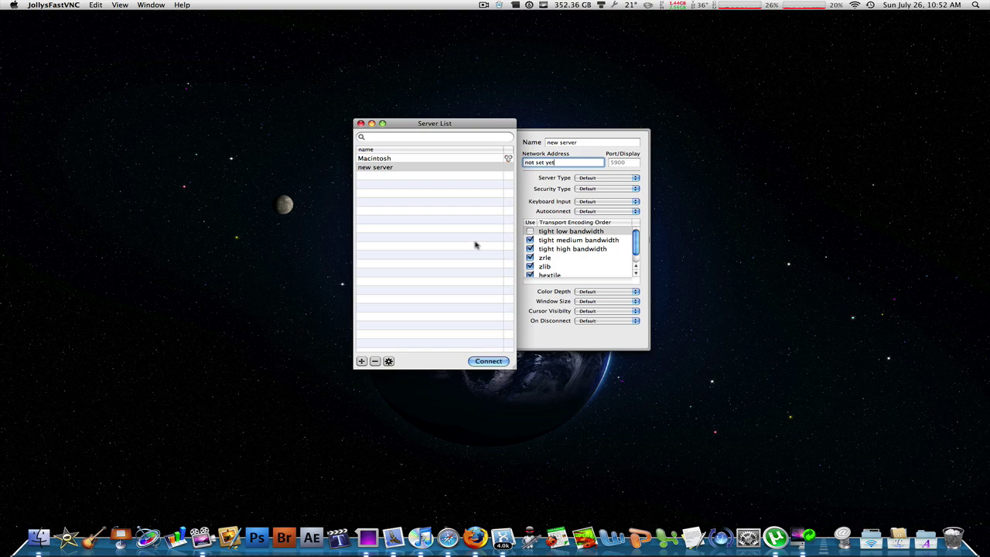
# Step: Delete the 'new server' entry and connect to the Macintosh server
pyautogui.click(400, 169)
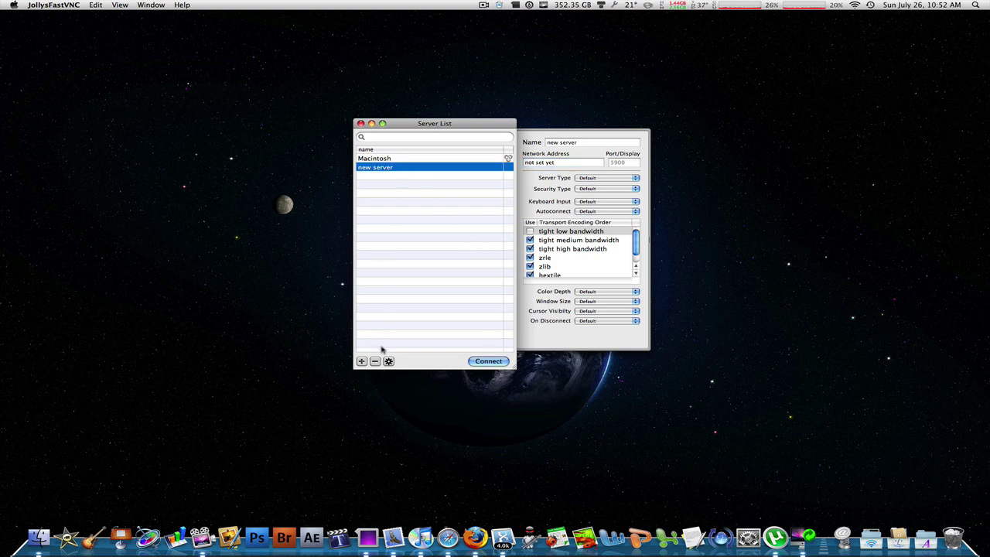
pyautogui.click(376, 361)
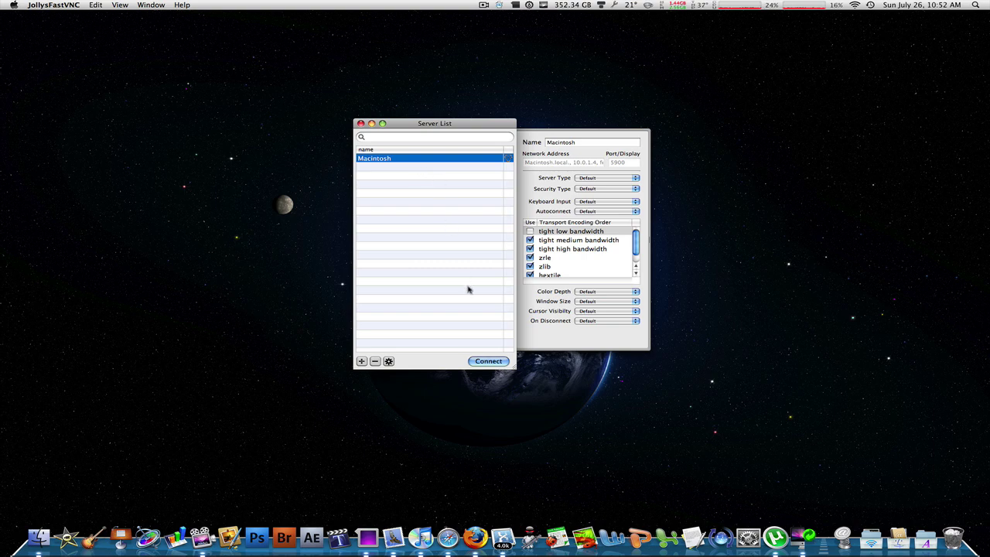
pyautogui.click(489, 362)
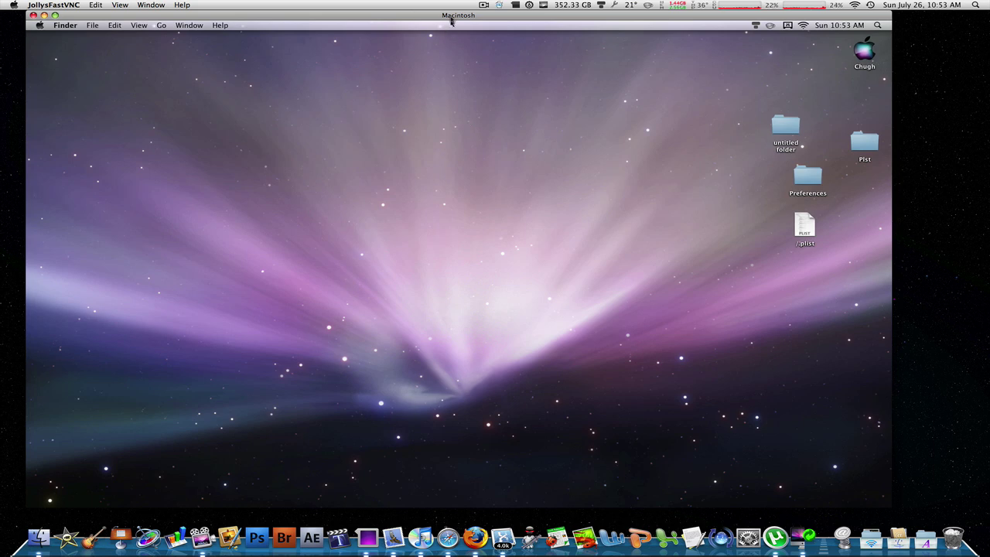
# Step: Shift the remote window slightly, then open and close the Chugh disk and untitled folder
pyautogui.moveTo(451, 17)
pyautogui.mouseDown()
pyautogui.moveTo(485, 43)
pyautogui.moveTo(473, 29)
pyautogui.moveTo(497, 28)
pyautogui.mouseUp()
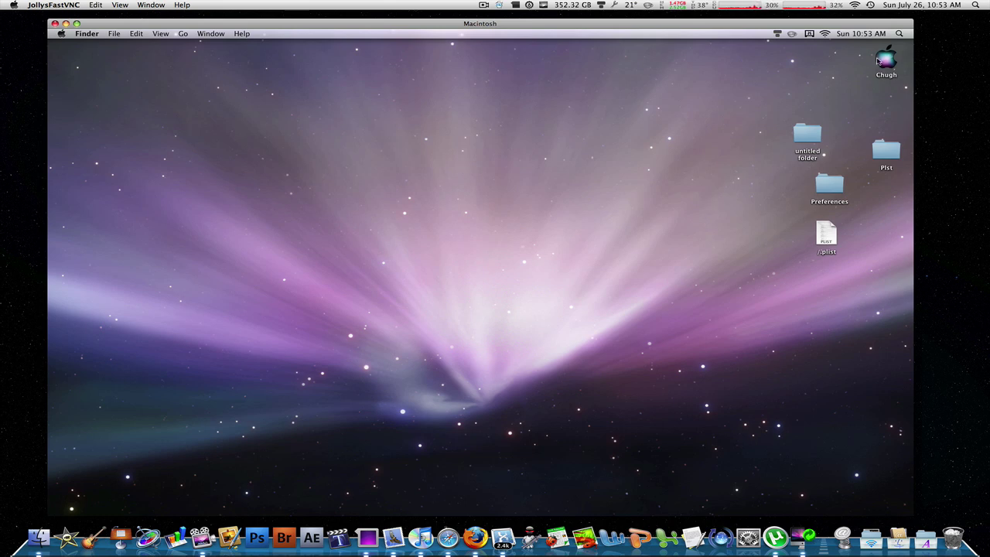
pyautogui.doubleClick(882, 58)
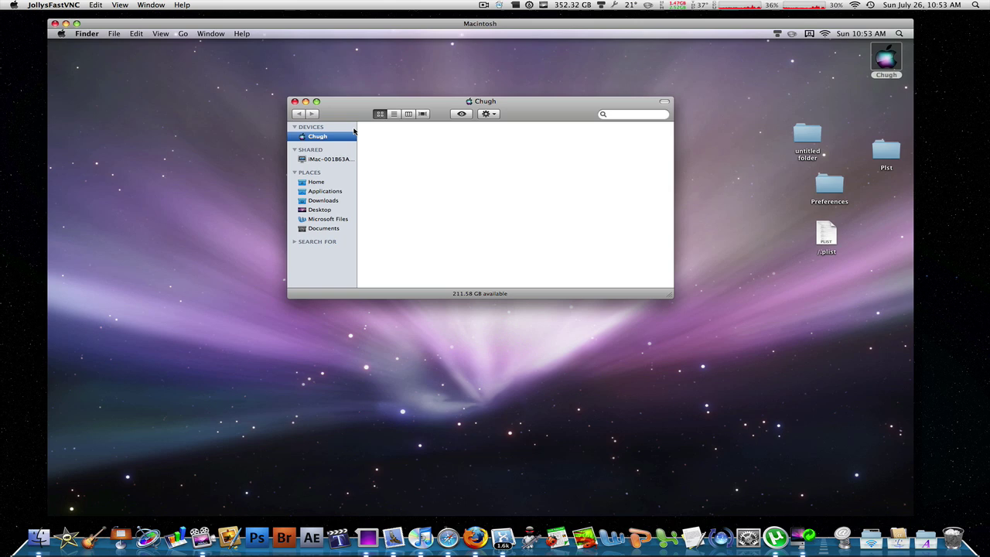
pyautogui.click(294, 102)
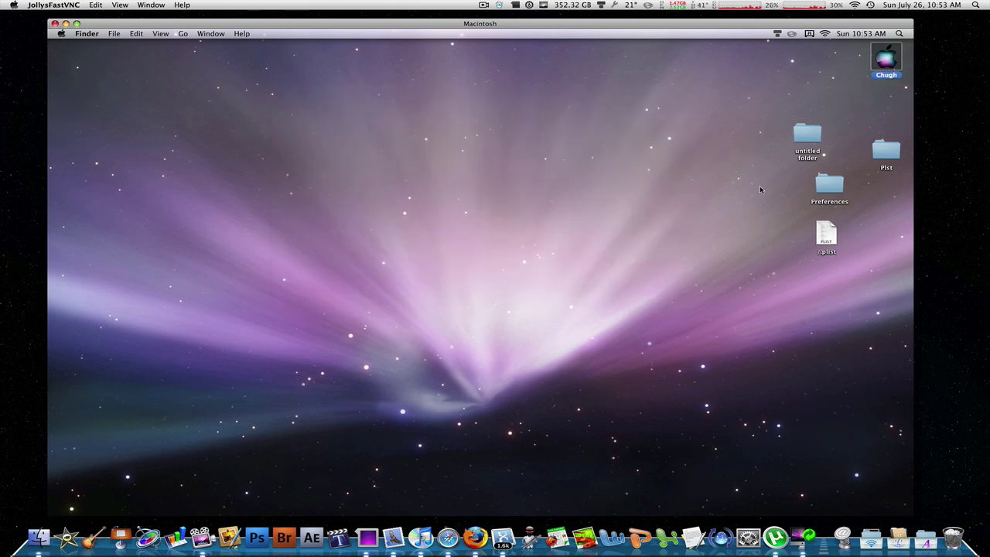
pyautogui.click(816, 134)
pyautogui.doubleClick(816, 134)
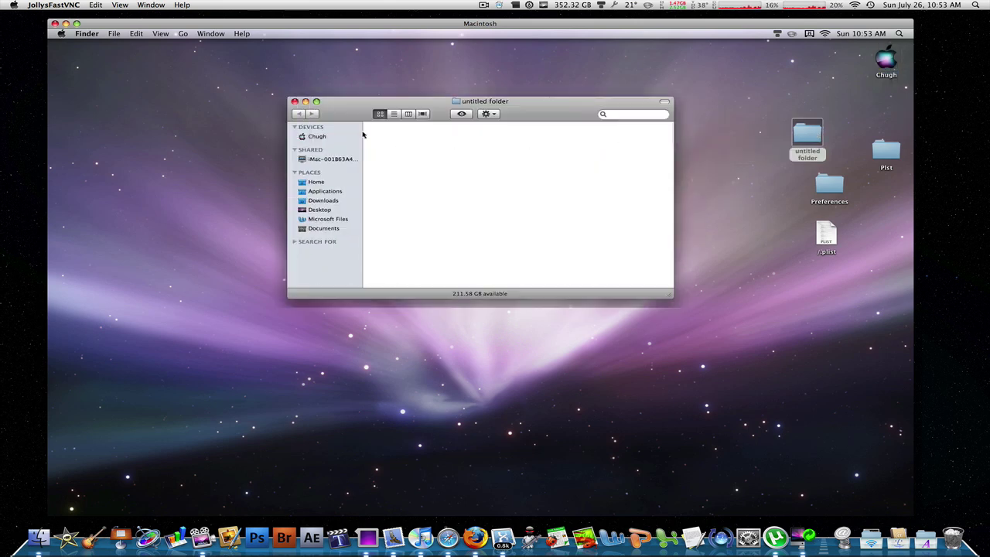
pyautogui.click(295, 102)
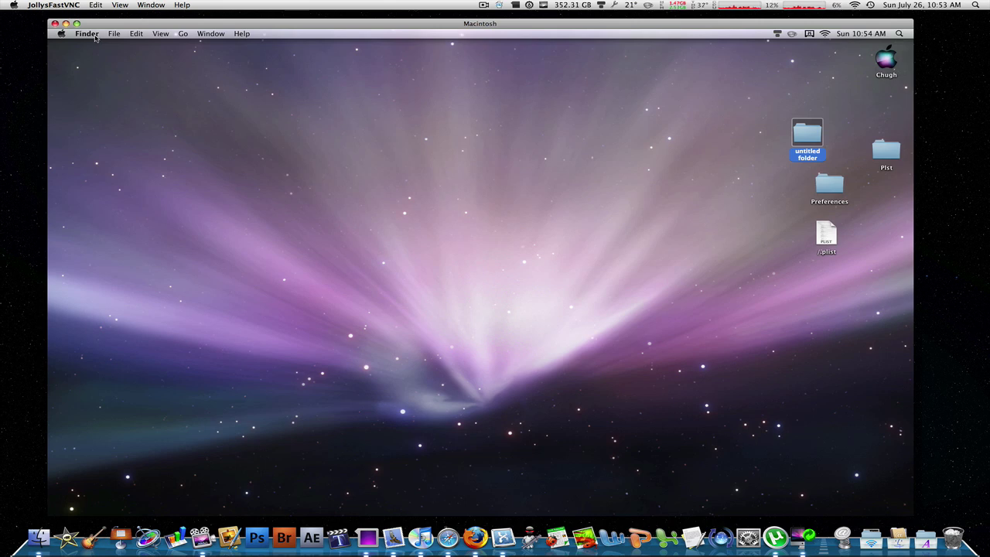
# Step: Check the remote Finder menu, drag-select on the remote desktop, and view JollysFastVNC's menu
pyautogui.click(95, 37)
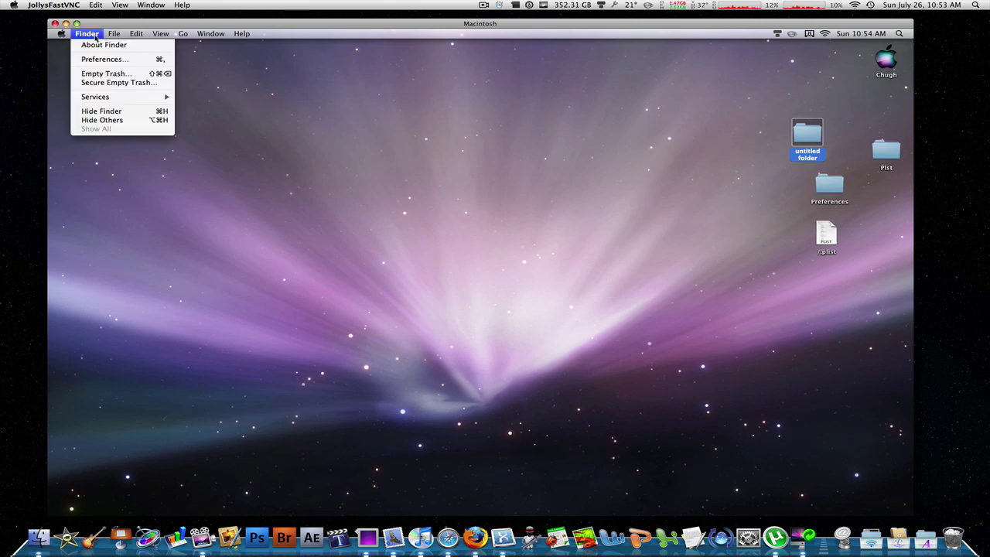
pyautogui.click(263, 134)
pyautogui.moveTo(255, 117); pyautogui.dragTo(634, 320)
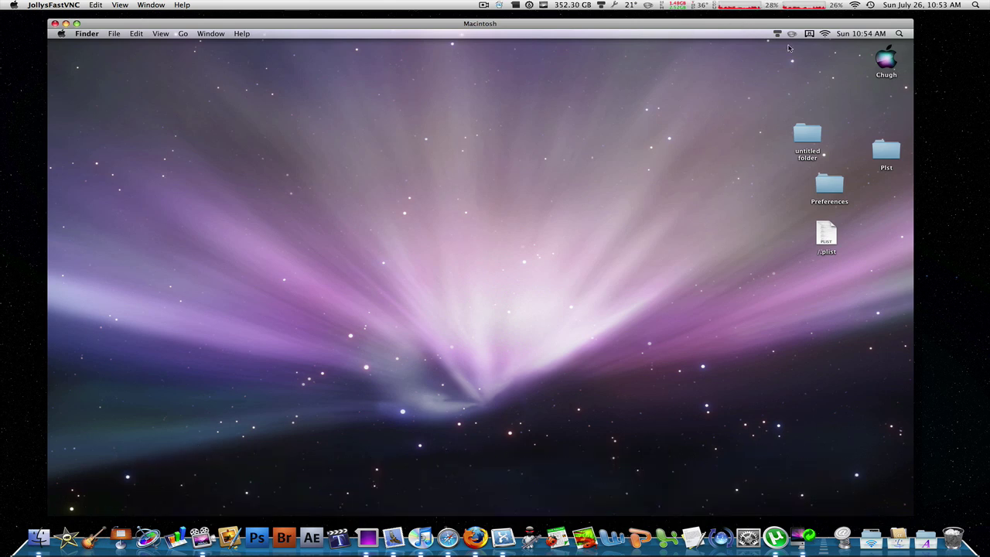
pyautogui.moveTo(317, 119); pyautogui.dragTo(546, 304)
pyautogui.click(52, 5)
# Step: Reopen the remote untitled folder and close it again
pyautogui.click(808, 133)
pyautogui.doubleClick(809, 133)
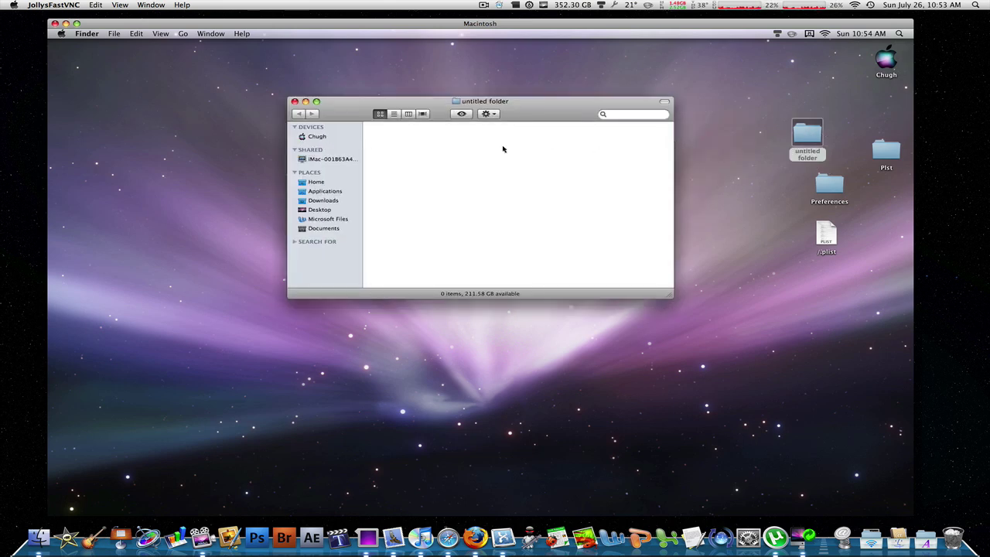
pyautogui.click(295, 102)
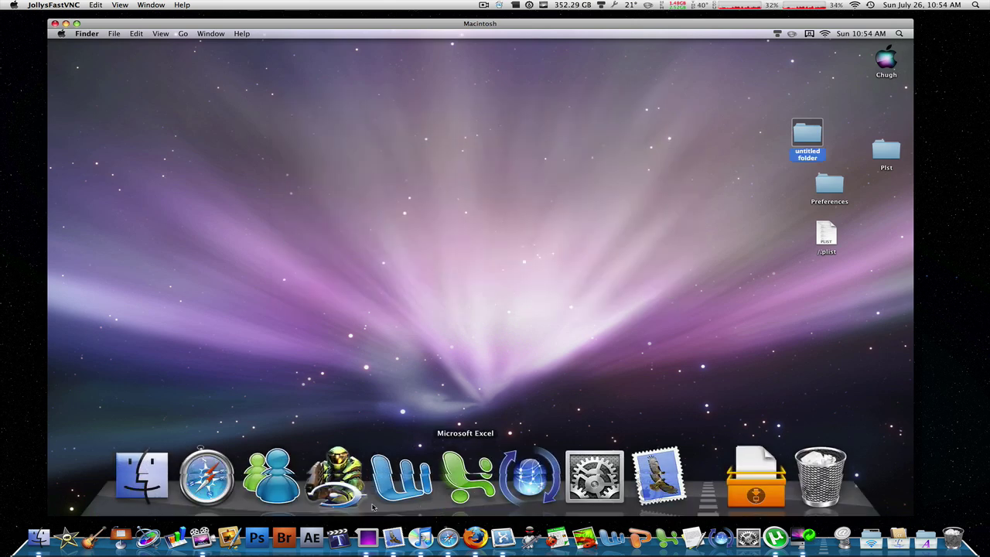
# Step: Launch Safari from the remote Dock, quit it, then quit JollysFastVNC from its menu
pyautogui.click(207, 472)
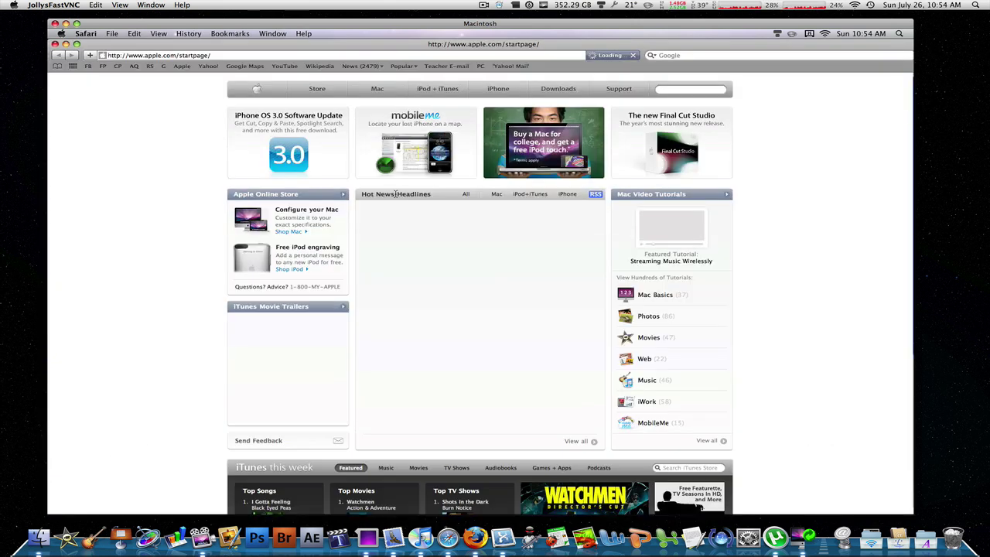
pyautogui.press('super+q')
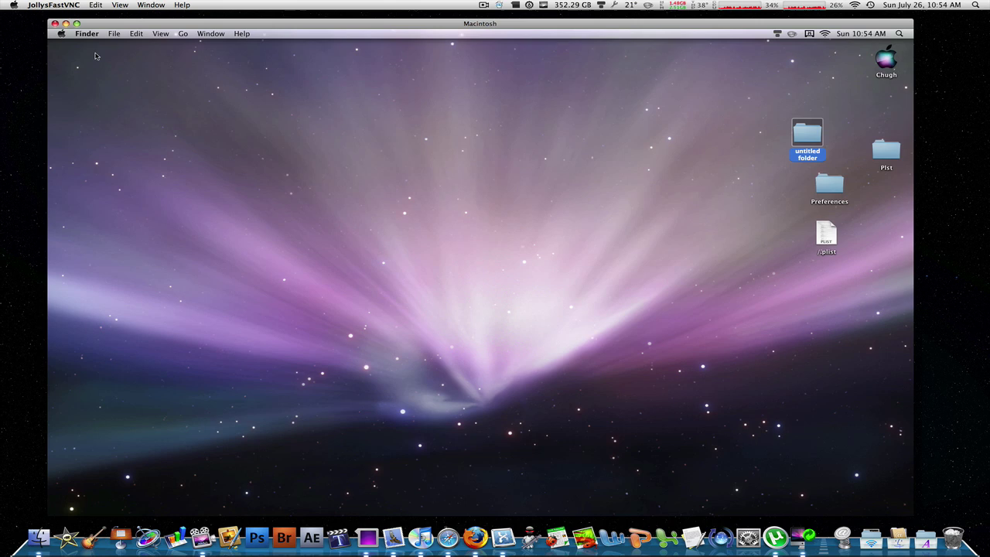
pyautogui.click(49, 4)
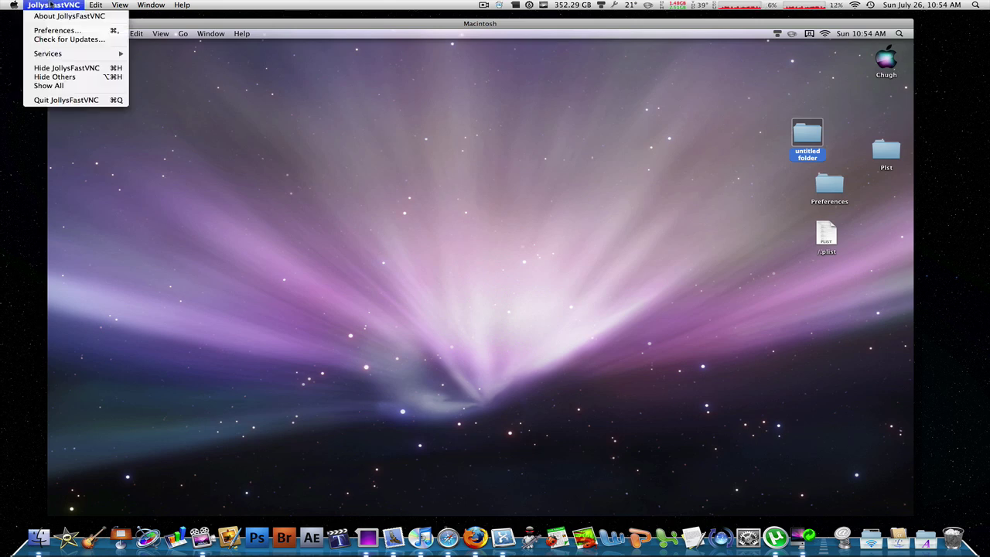
pyautogui.click(77, 101)
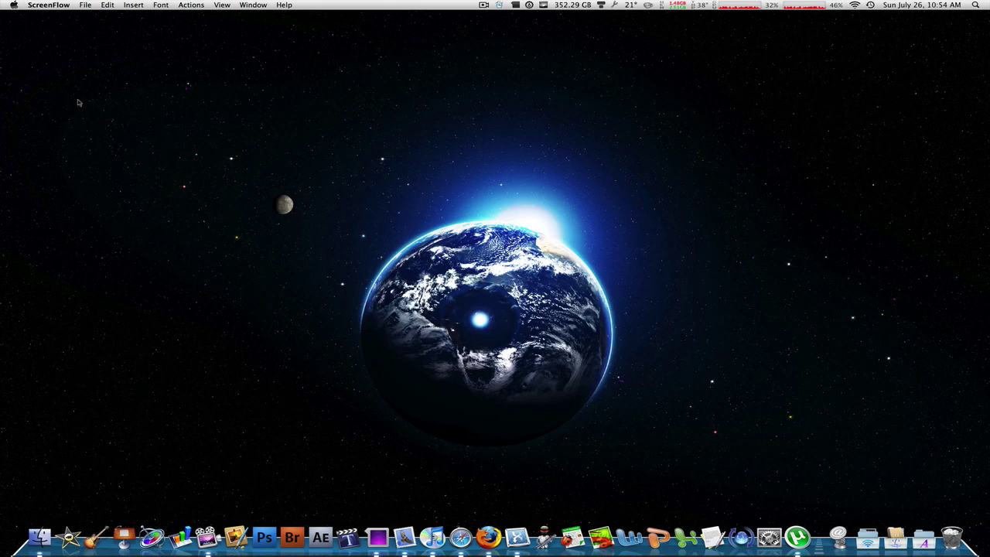